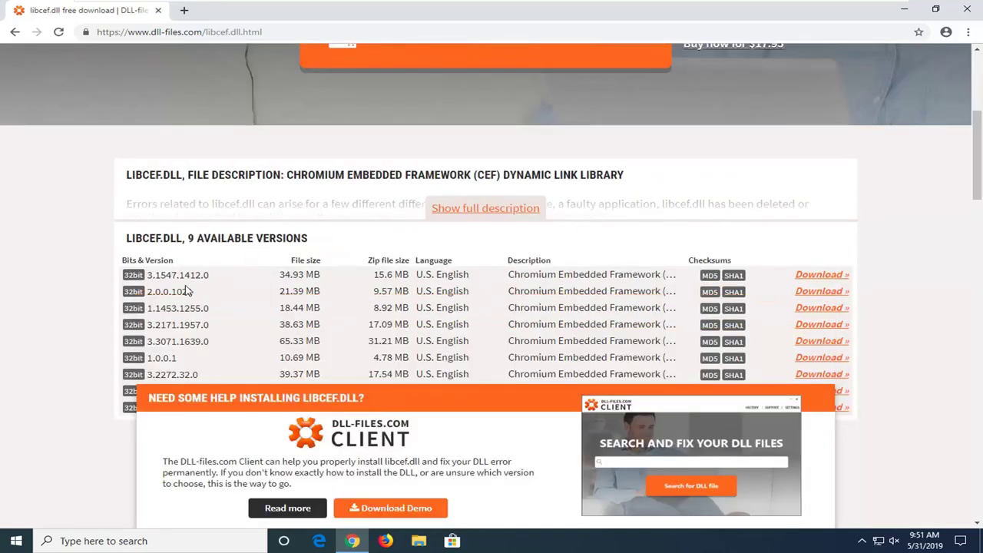
Download the 32-bit libcef.dll version 3.2272.32.0 and dismiss the advertisement overlay on the download page
scroll(185, 288, up, 1)
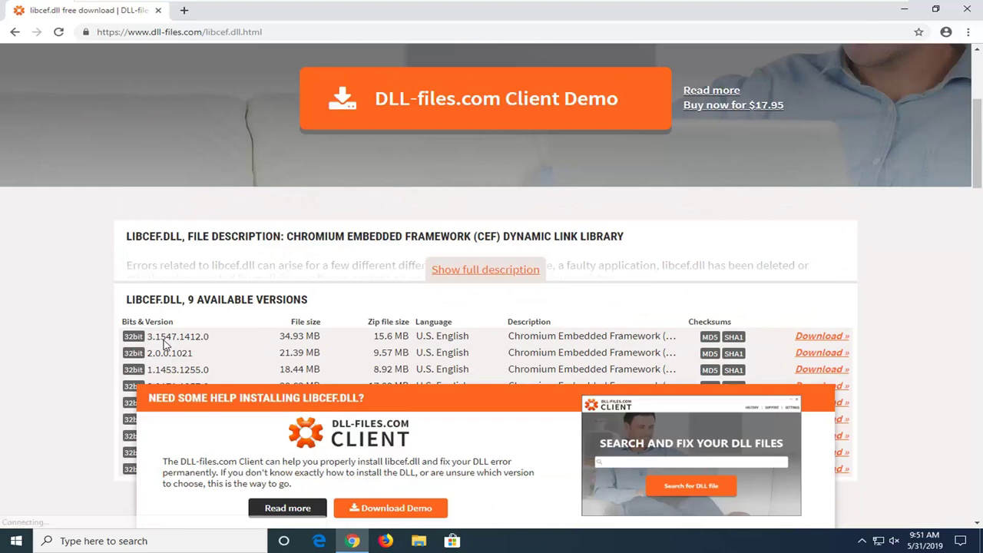
scroll(154, 326, down, 2)
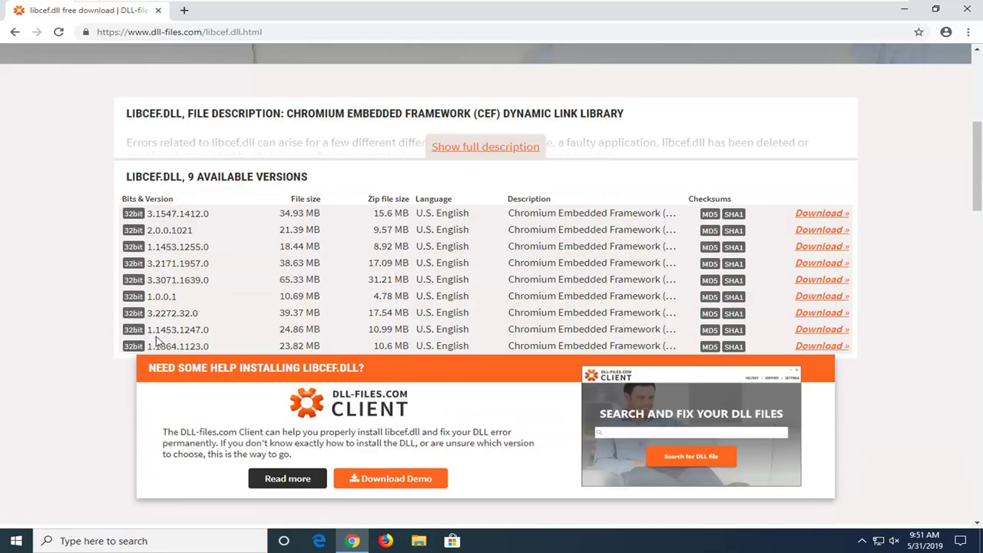
click(828, 313)
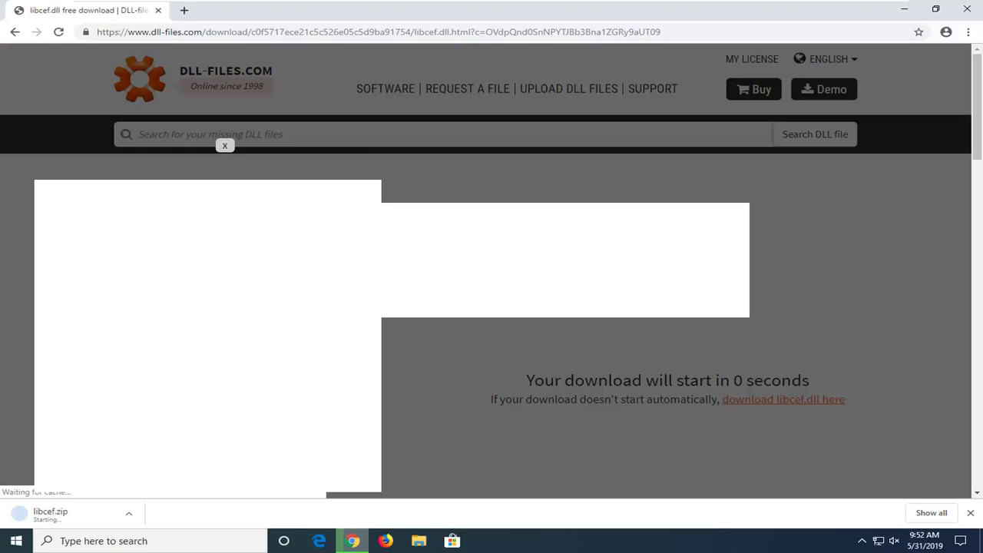
click(225, 145)
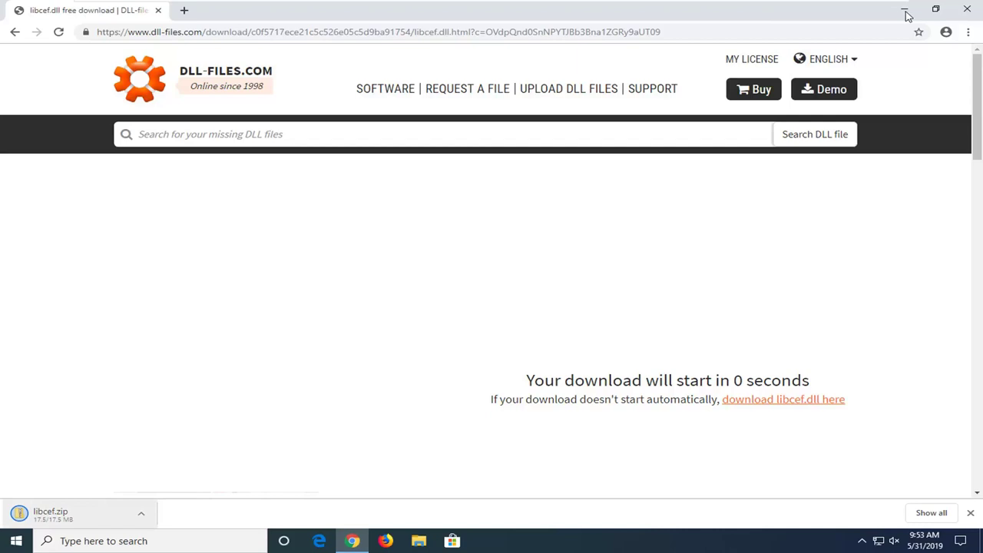
Open the downloaded libcef.zip archive and minimize the browser window
click(29, 516)
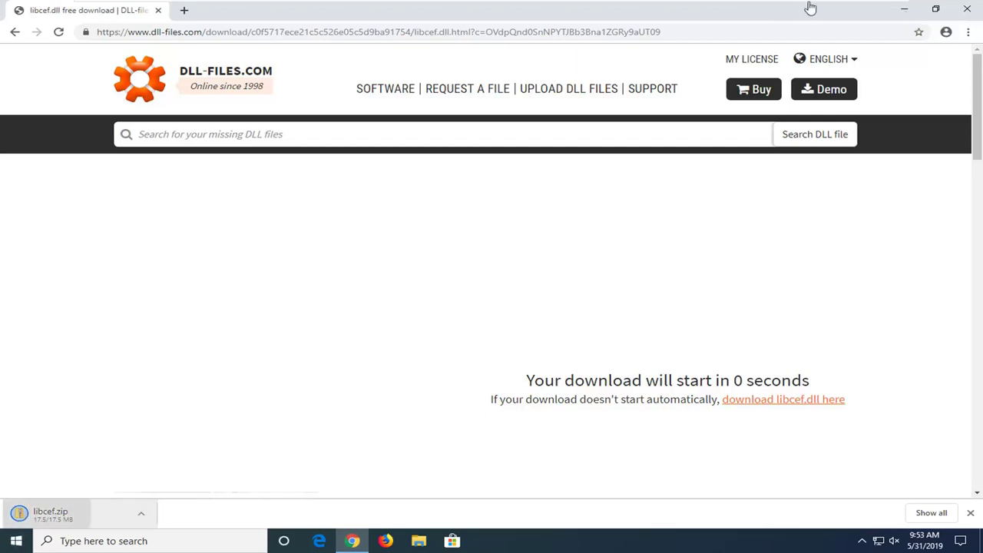
click(907, 10)
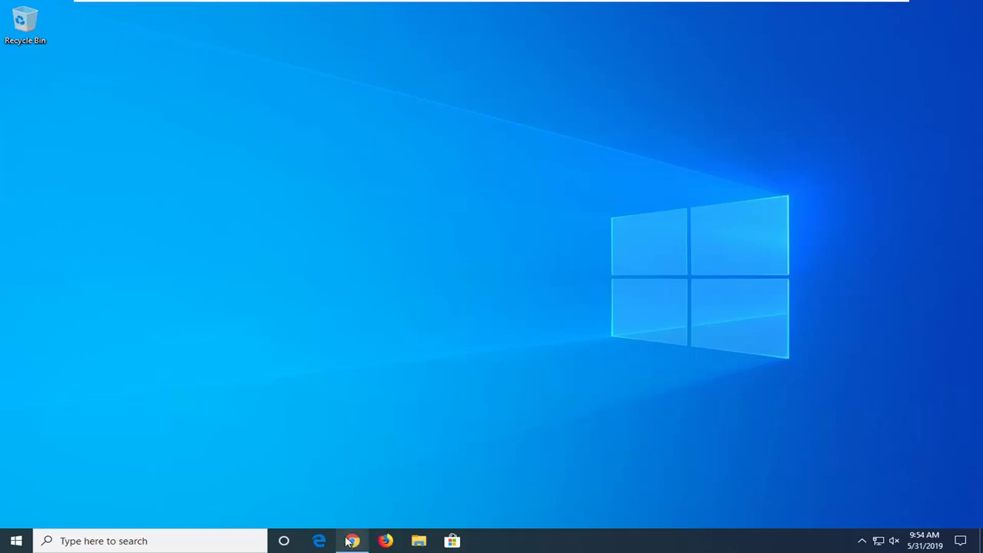
click(352, 541)
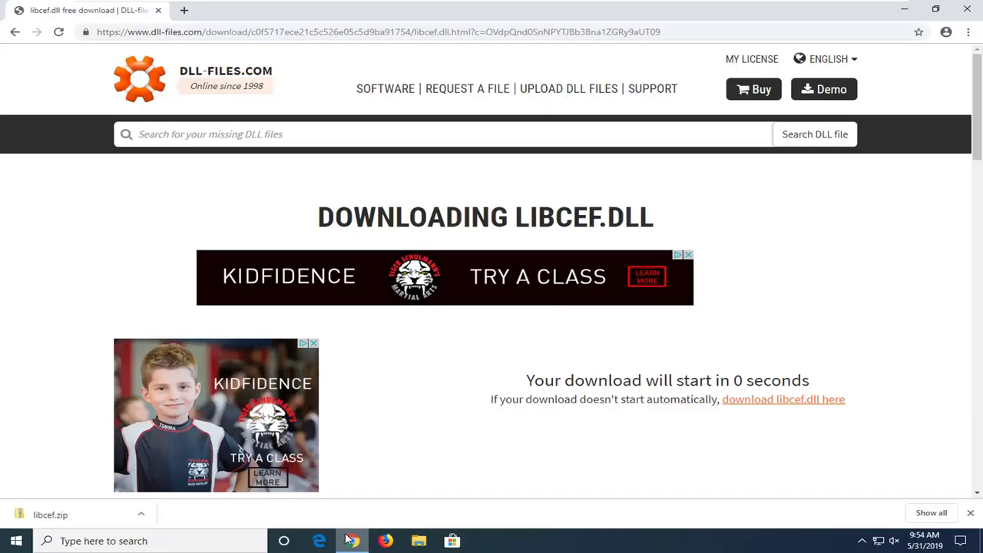
click(27, 517)
click(906, 10)
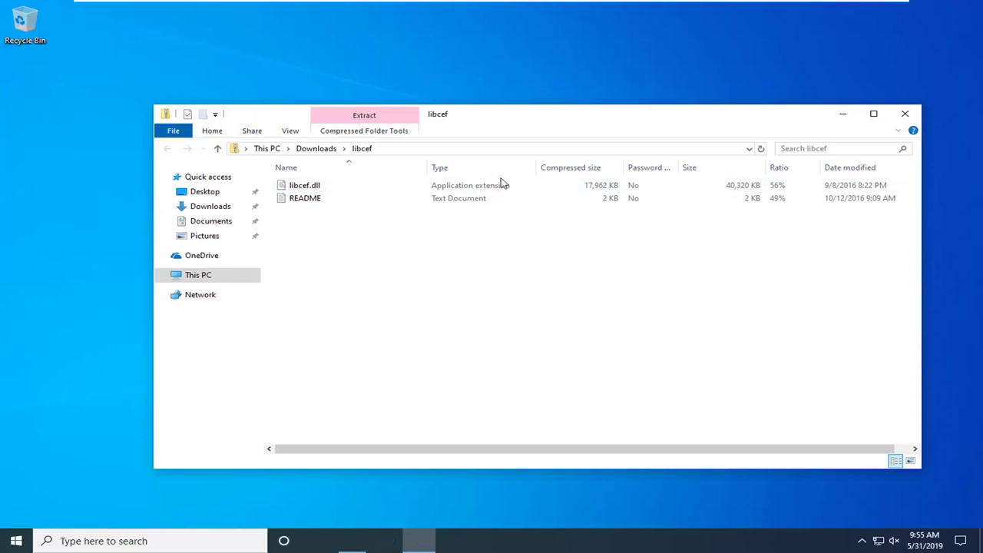
Extract libcef.dll from the archive to the desktop, close the archive window and move the file's icon away from the desktop edge
click(317, 187)
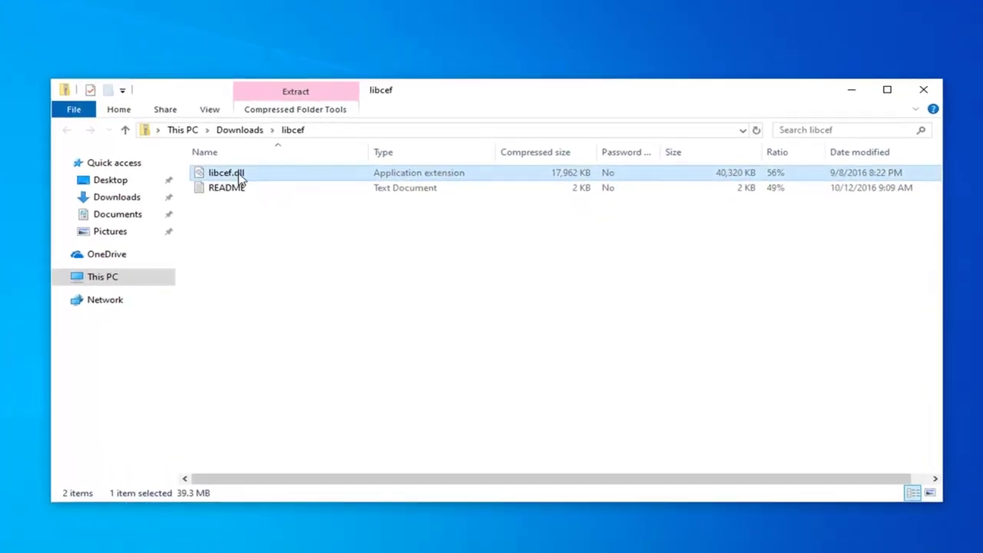
drag(240, 176, 316, 42)
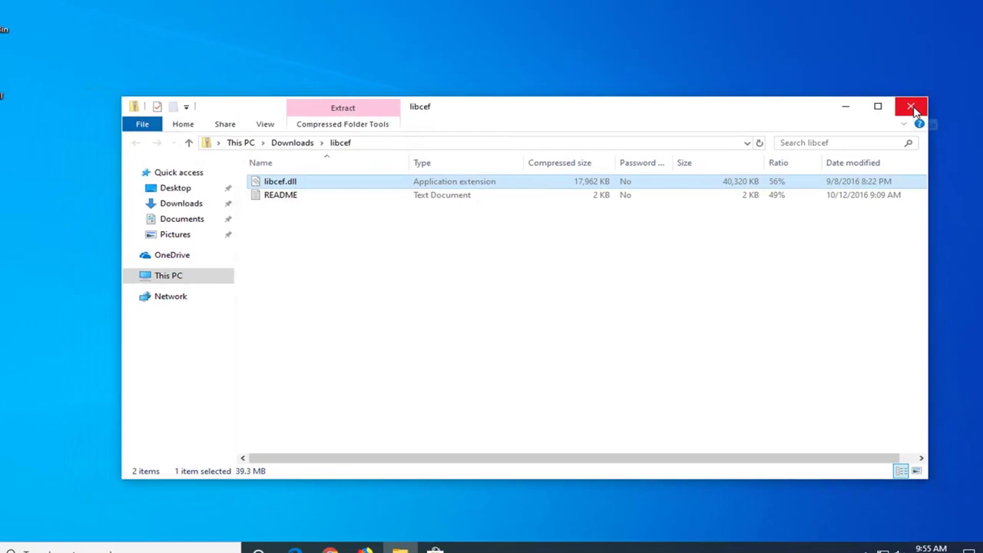
click(912, 108)
drag(30, 109, 288, 96)
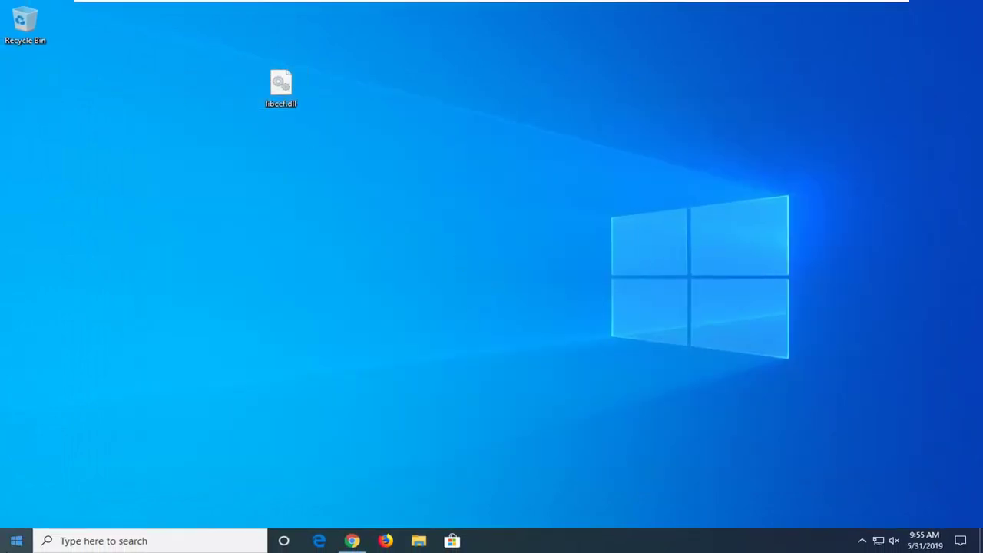
Find and launch File Explorer through Windows search, and open Local Disk (C:) under This PC
click(16, 542)
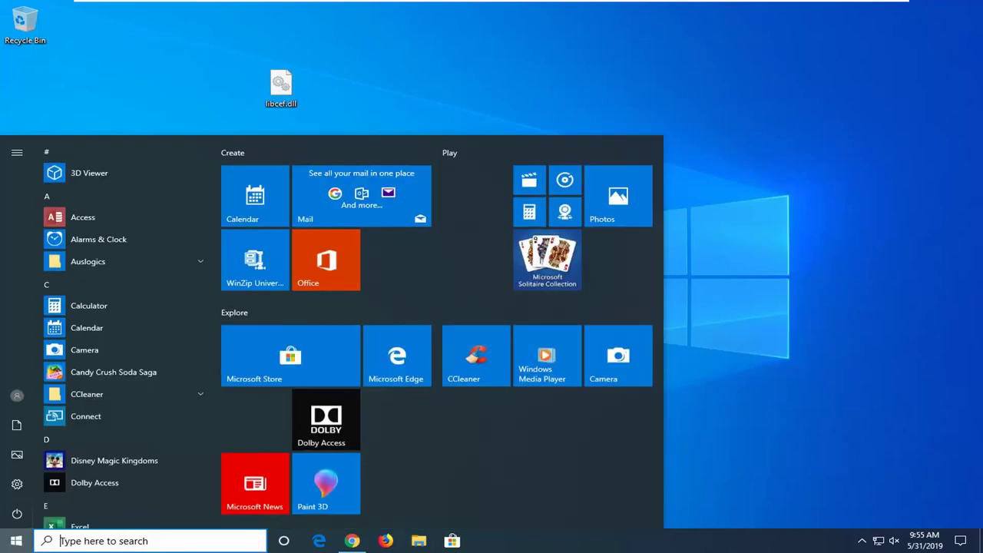
text(file explorer)
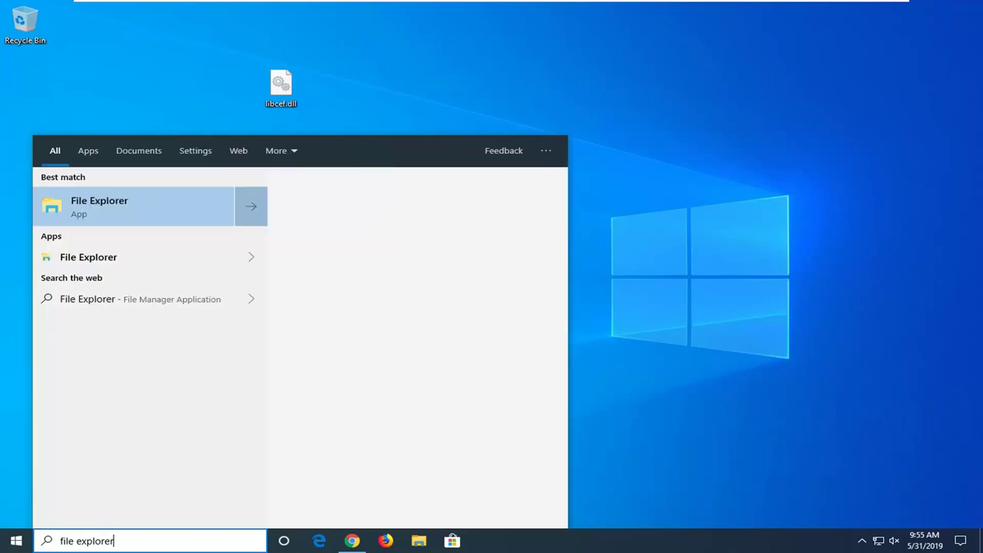
click(96, 223)
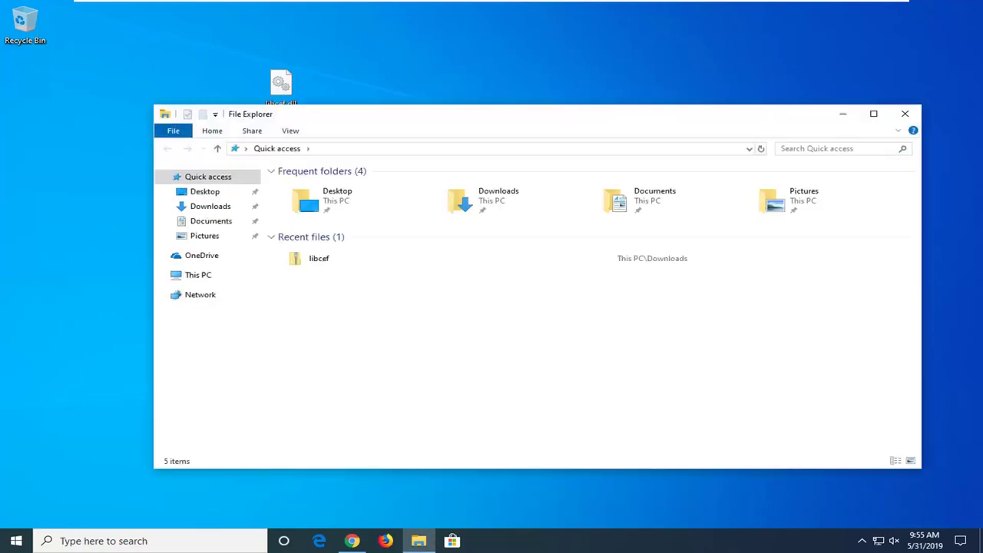
click(201, 280)
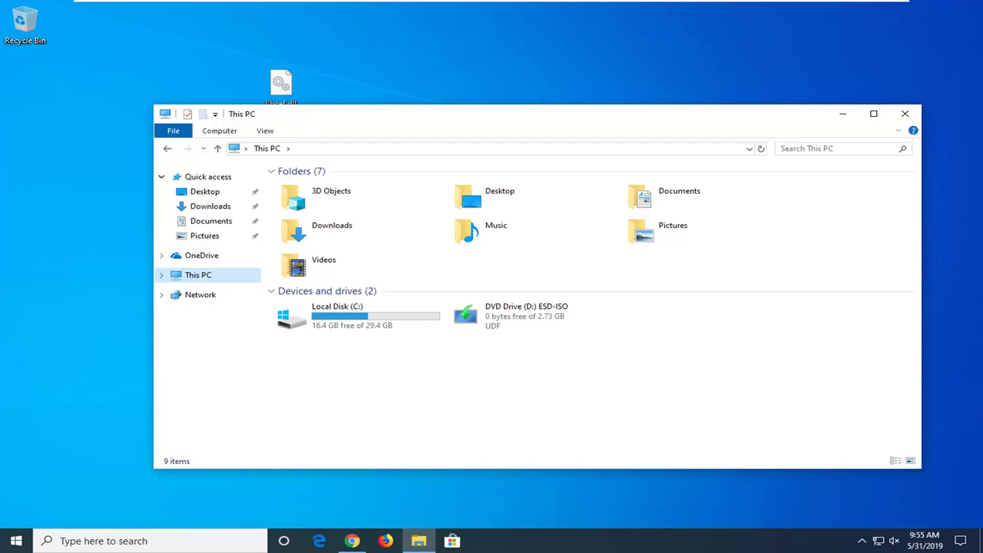
double_click(343, 322)
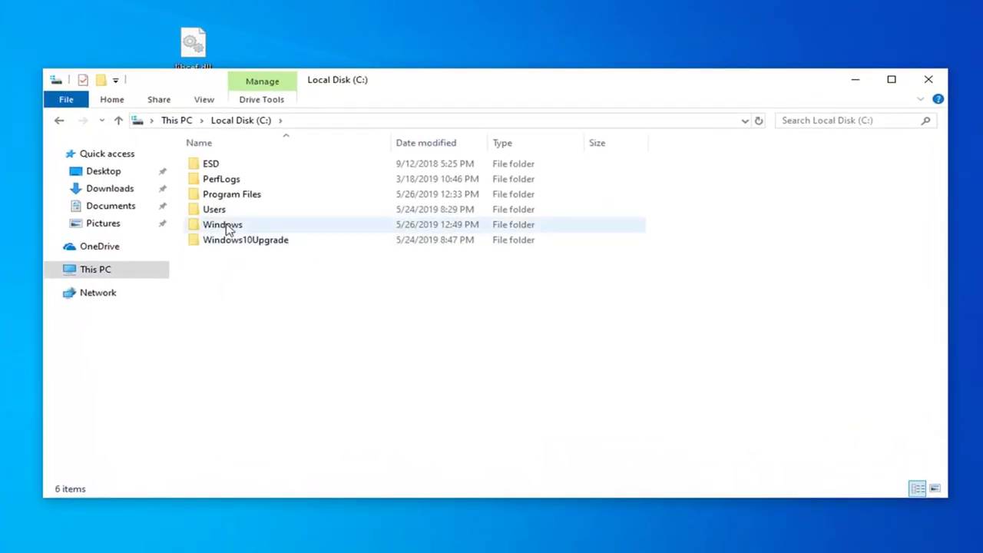
Open the System32 folder inside the Windows folder
double_click(227, 227)
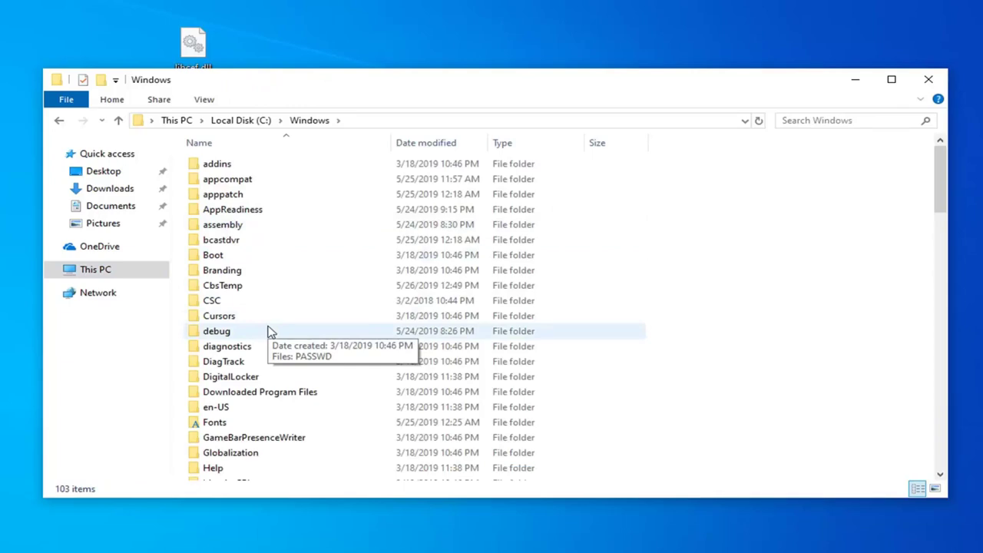
scroll(271, 332, down, 14)
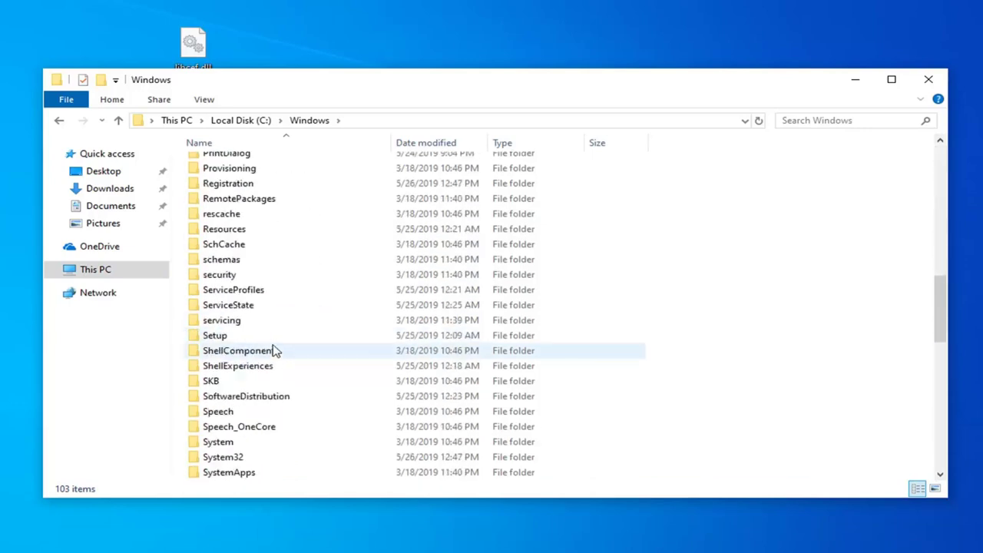
scroll(275, 350, down, 2)
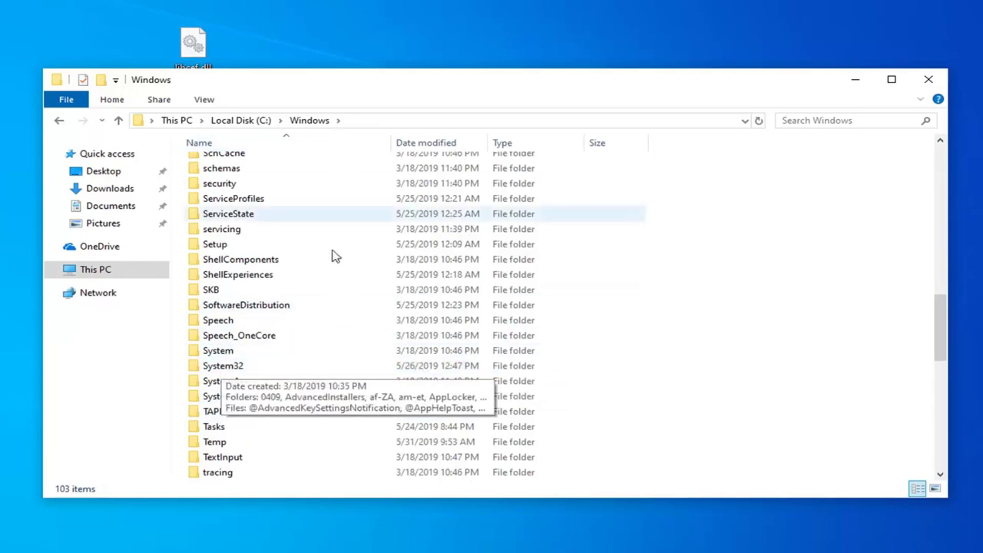
scroll(287, 435, down, 1)
scroll(242, 356, up, 1)
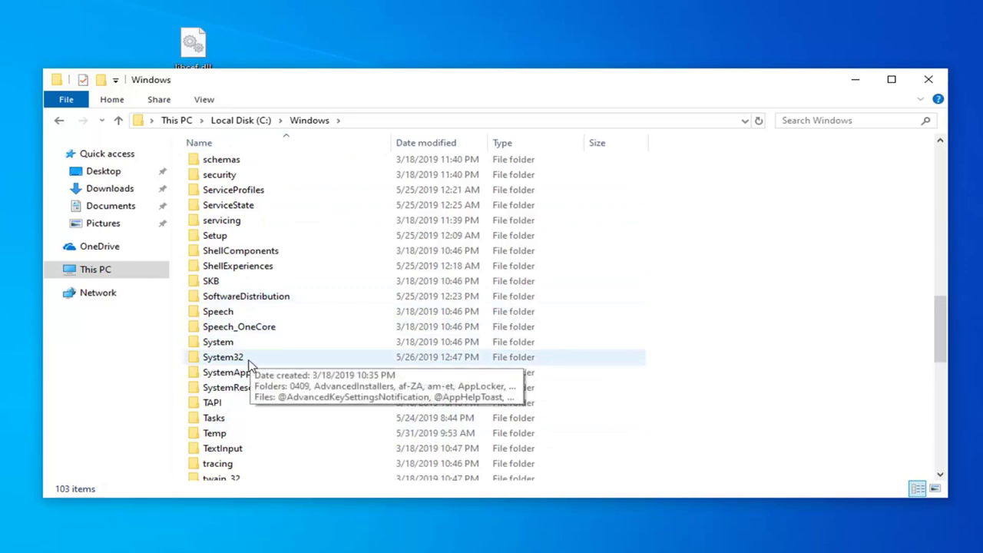
click(234, 371)
double_click(231, 359)
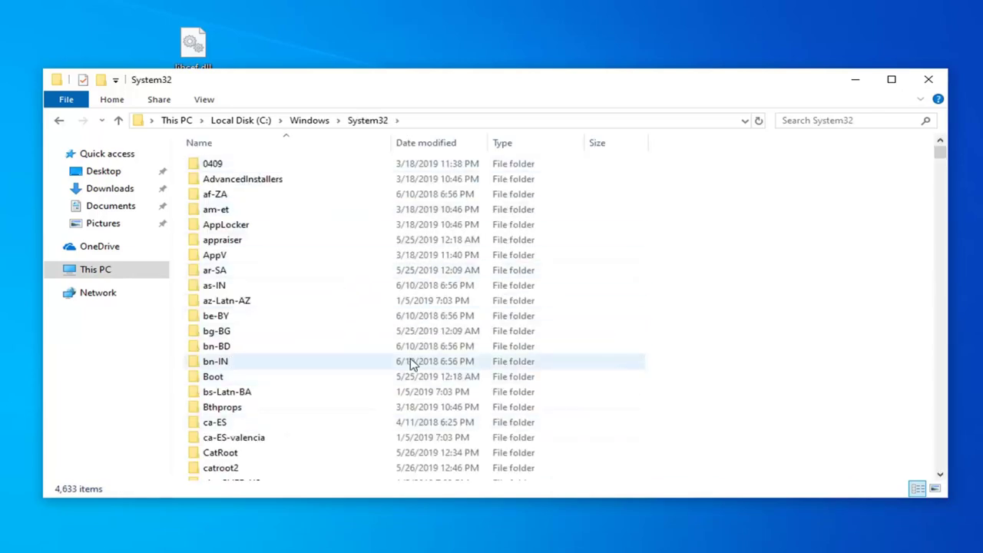
Move libcef.dll from the desktop into System32, grant administrator permission for the move, and close the folder window
scroll(411, 362, down, 14)
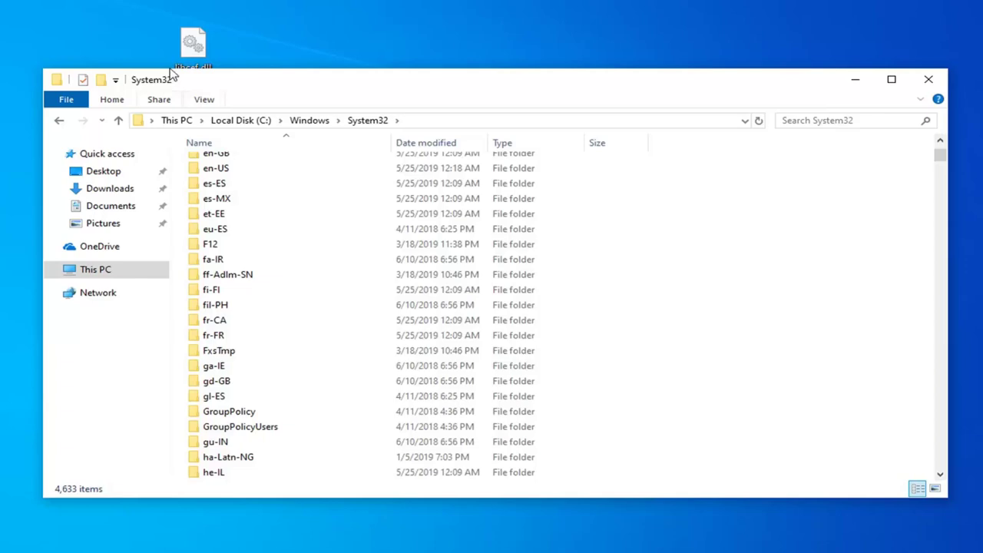
click(208, 4)
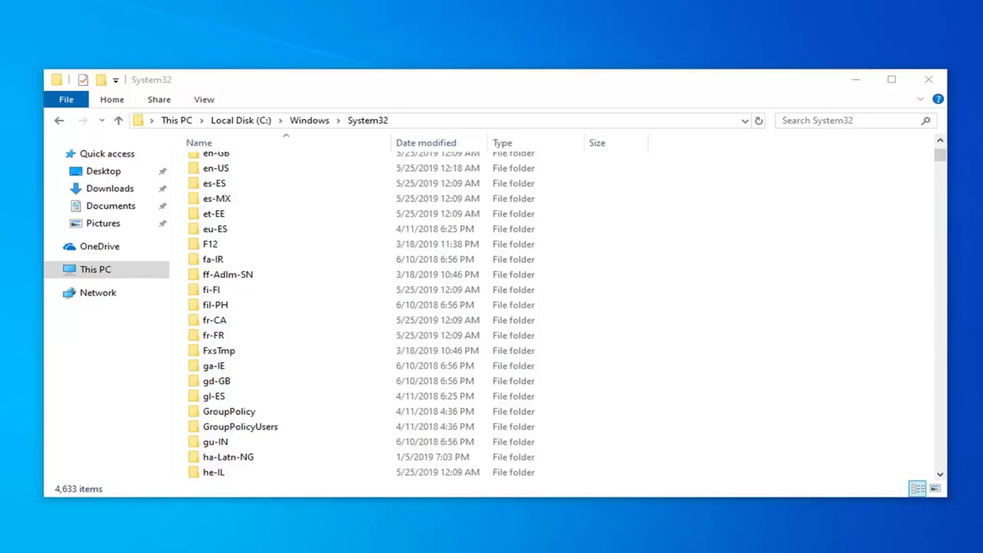
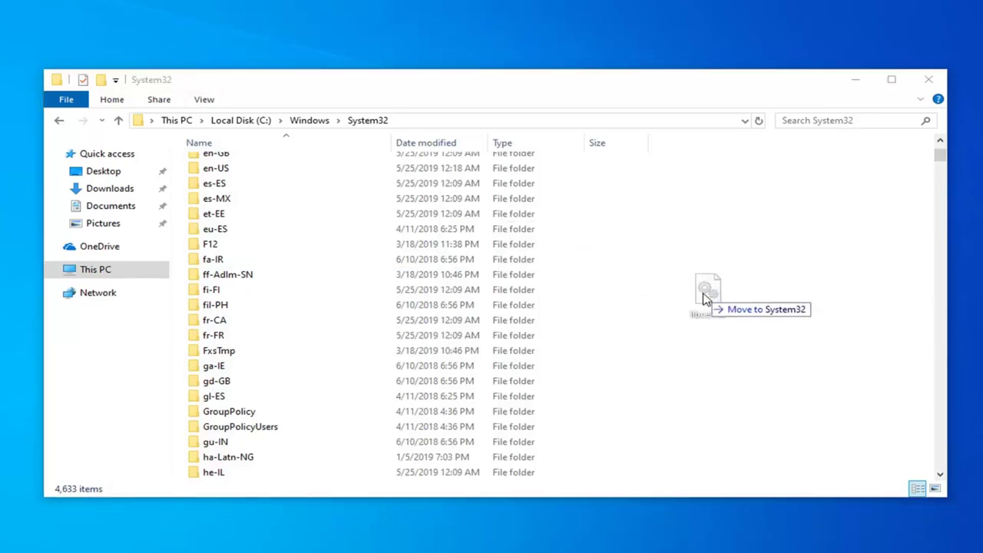
drag(705, 299, 705, 296)
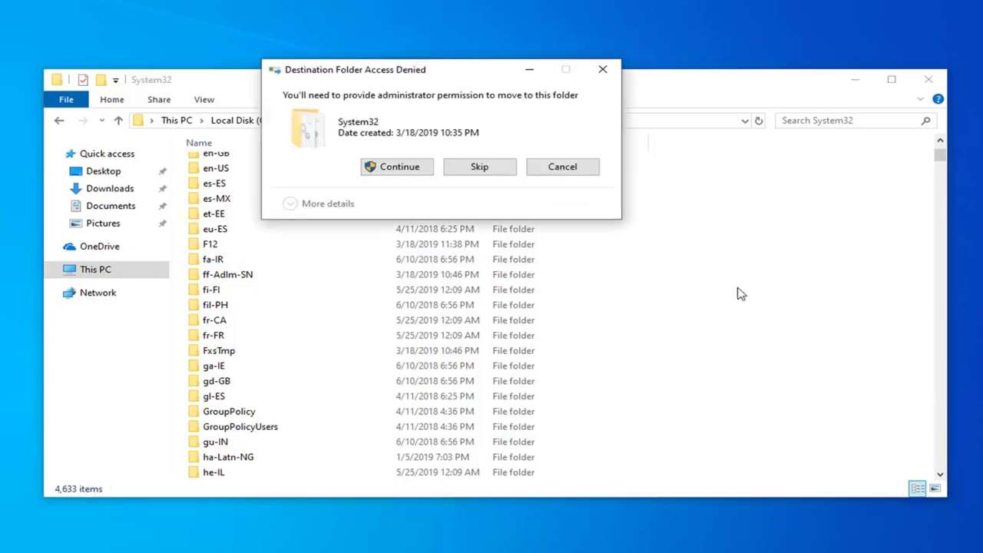
click(391, 175)
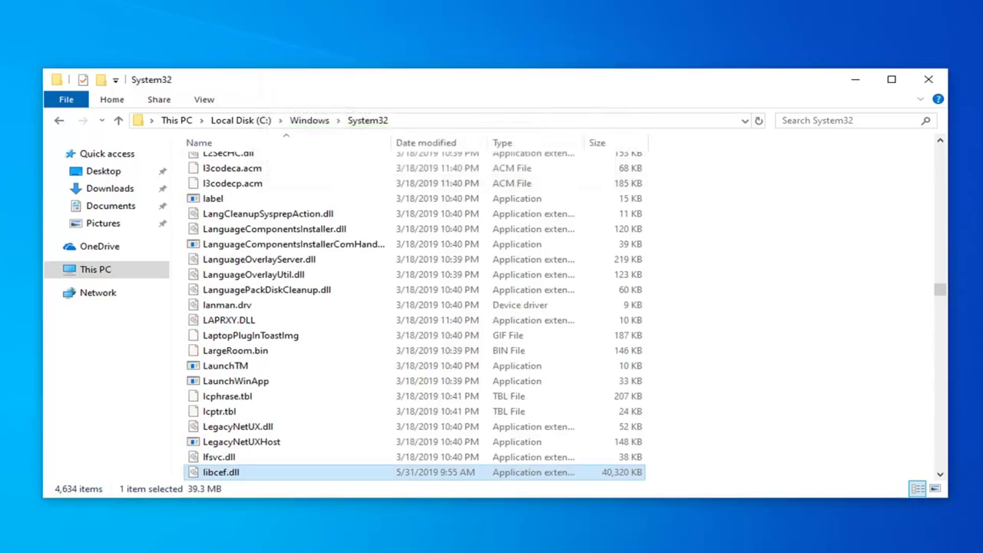
click(927, 80)
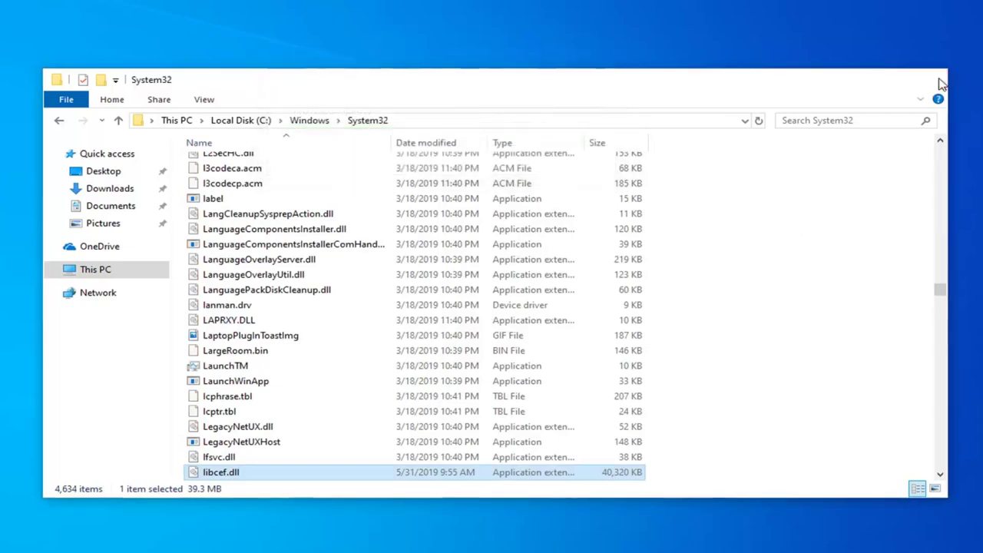